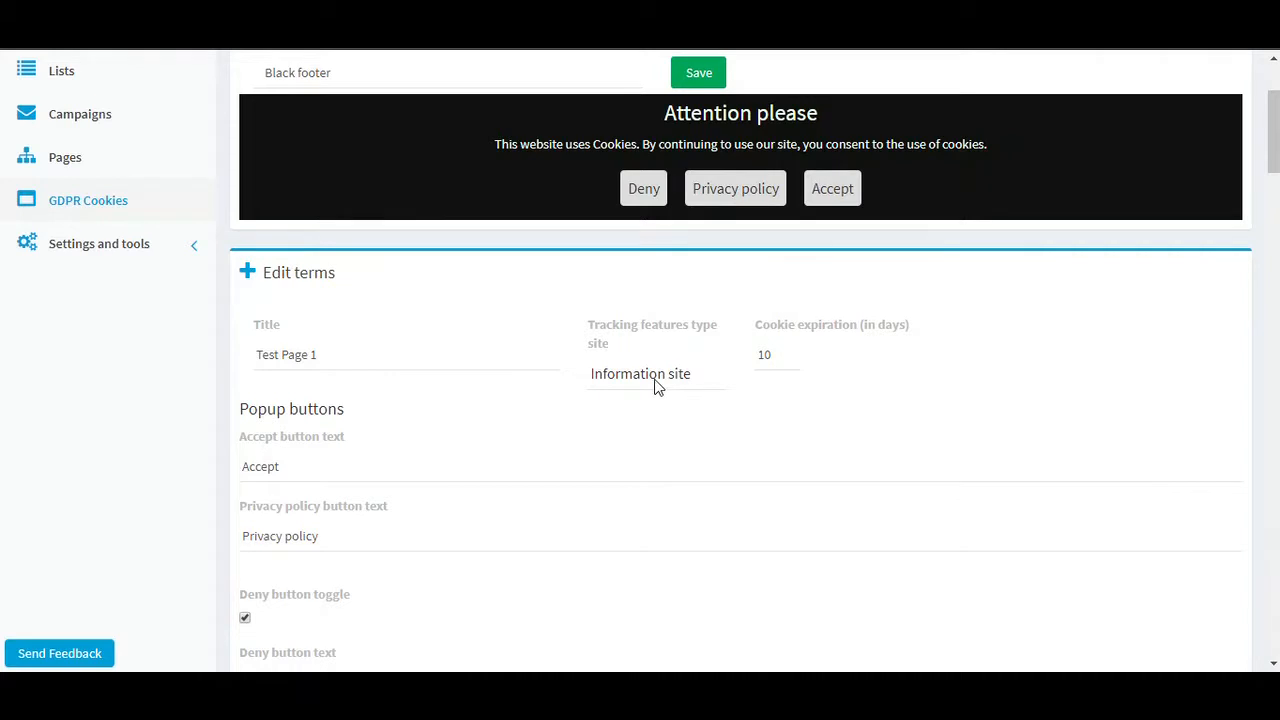
Step: Choose Third party tracking in the cookie bar's Tracking features type dropdown
left_click(657, 386)
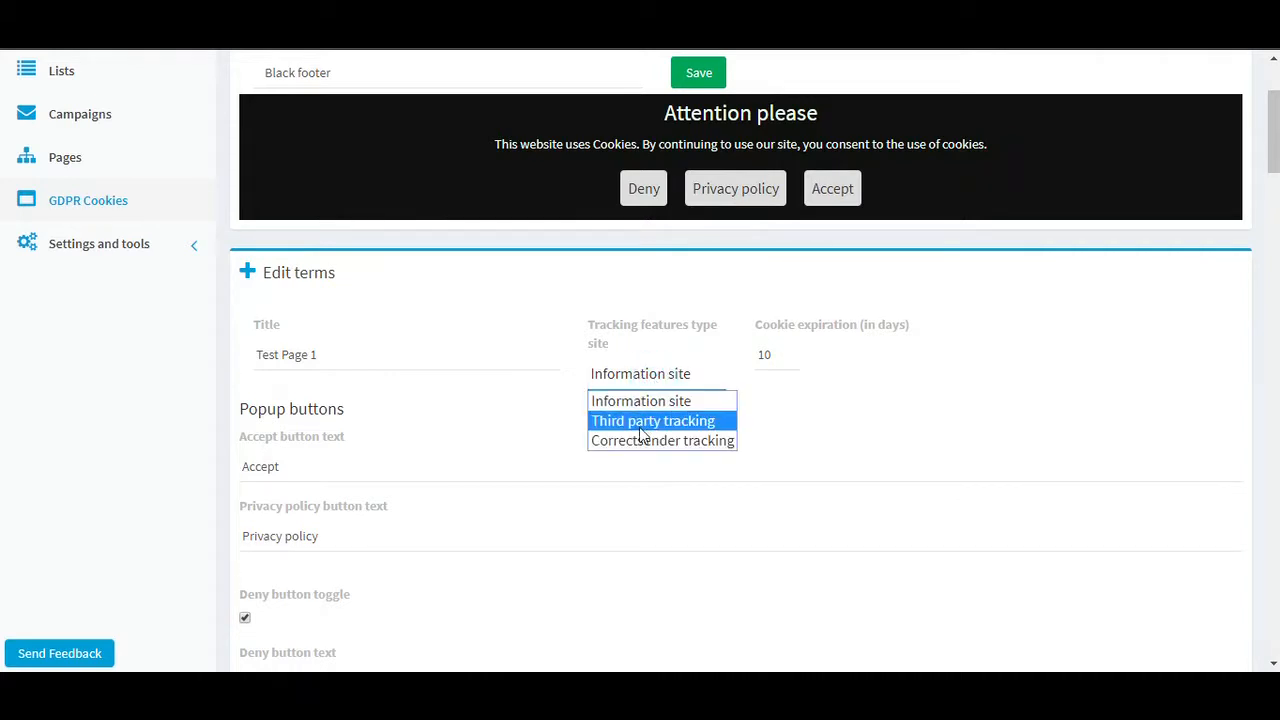
left_click(641, 421)
left_click(641, 434)
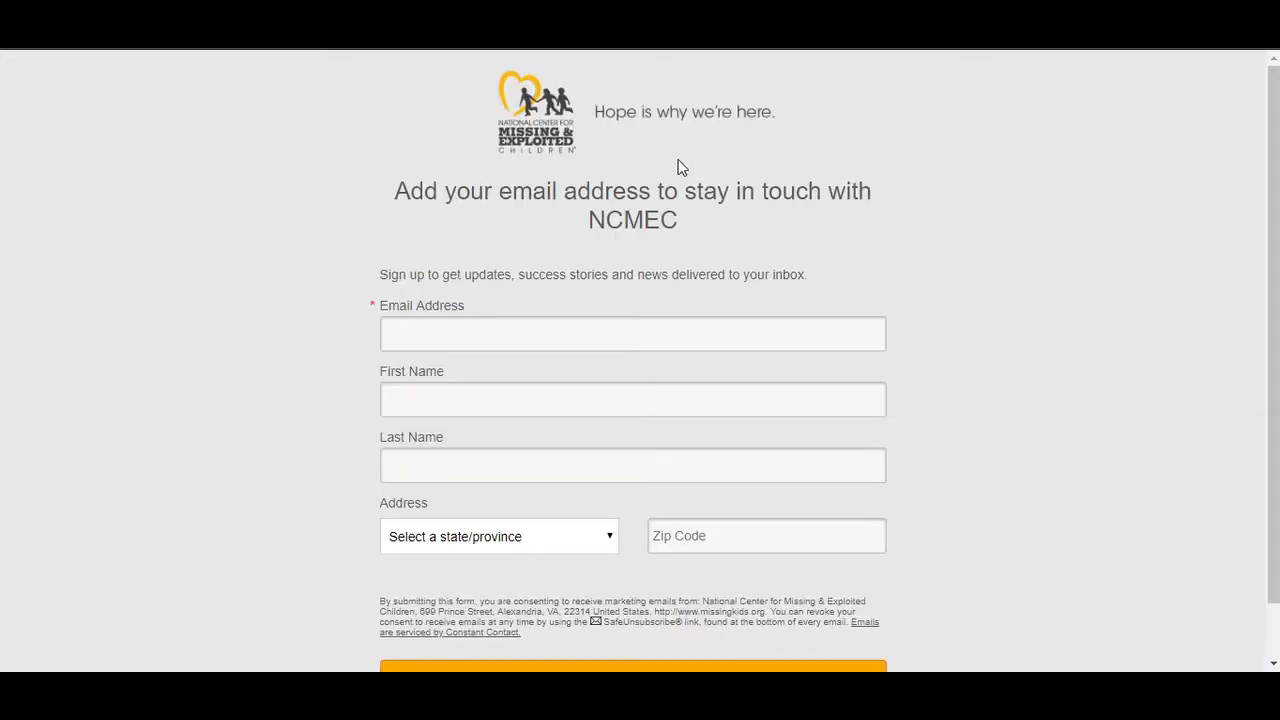
scroll(680, 172, "down", 1)
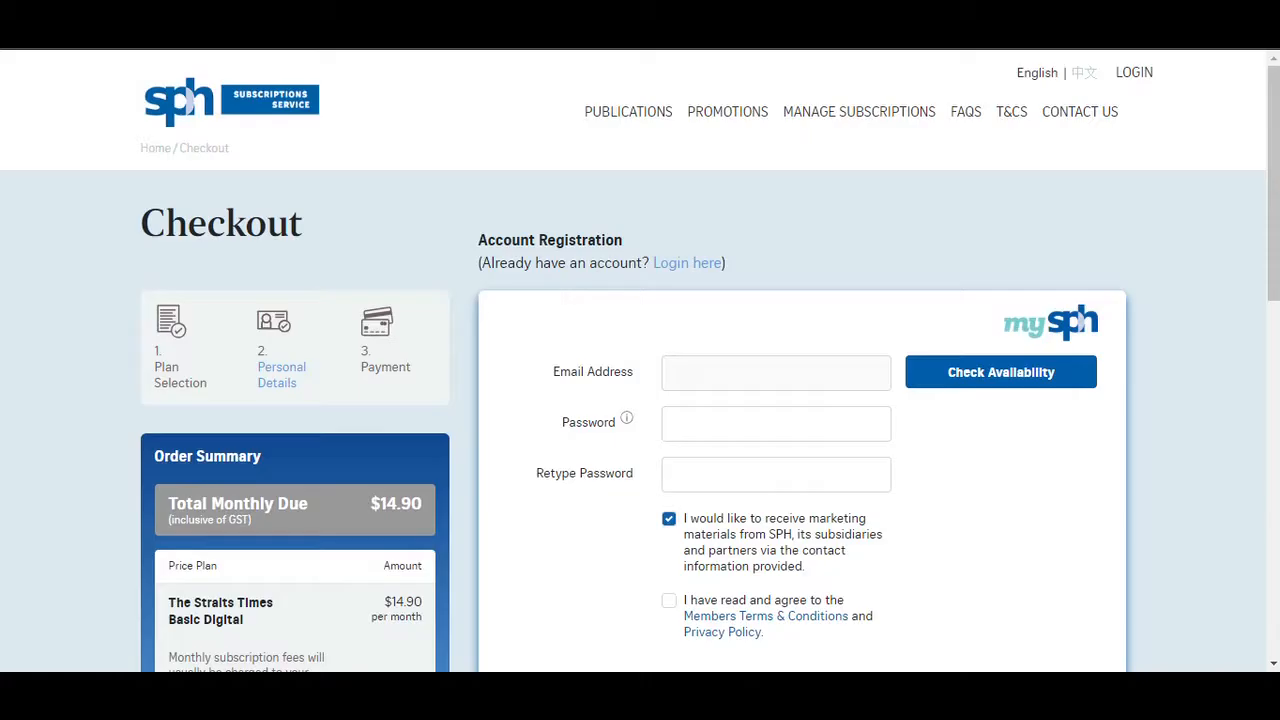
scroll(663, 257, "down", 2)
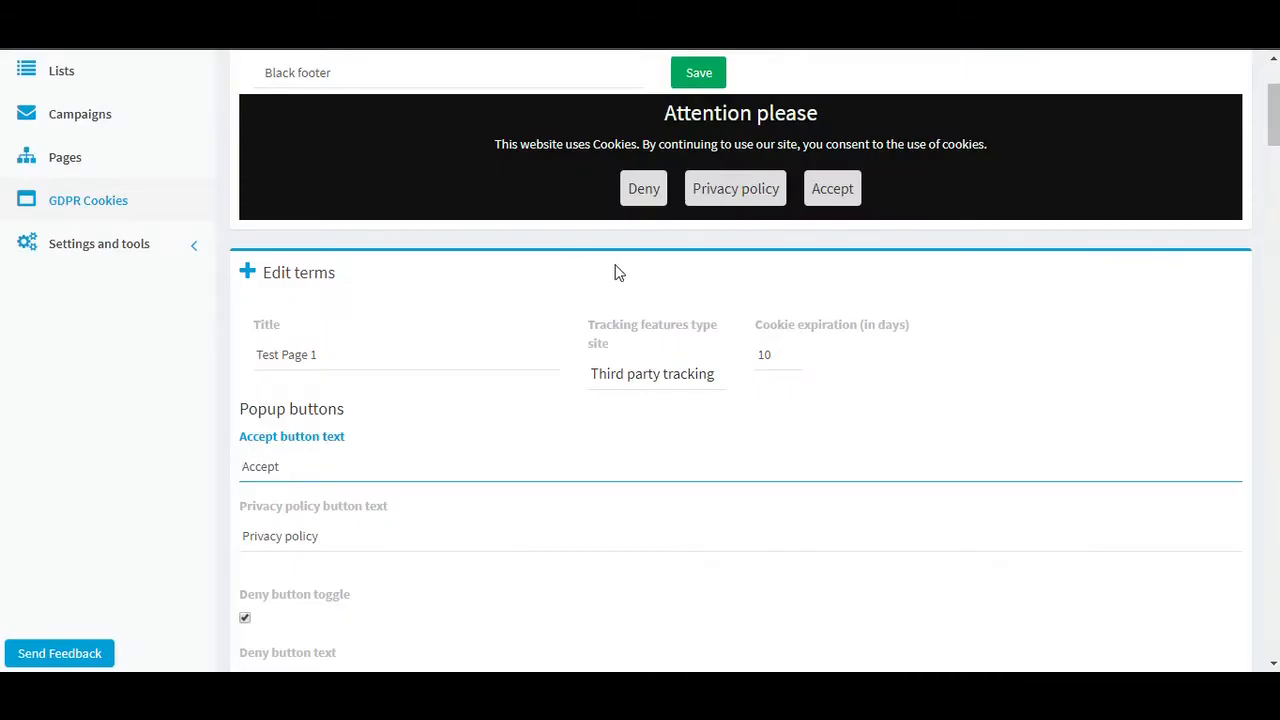
Step: Enter the company's data-protection e-mail address in the Email for third party service field
scroll(620, 371, "down", 6)
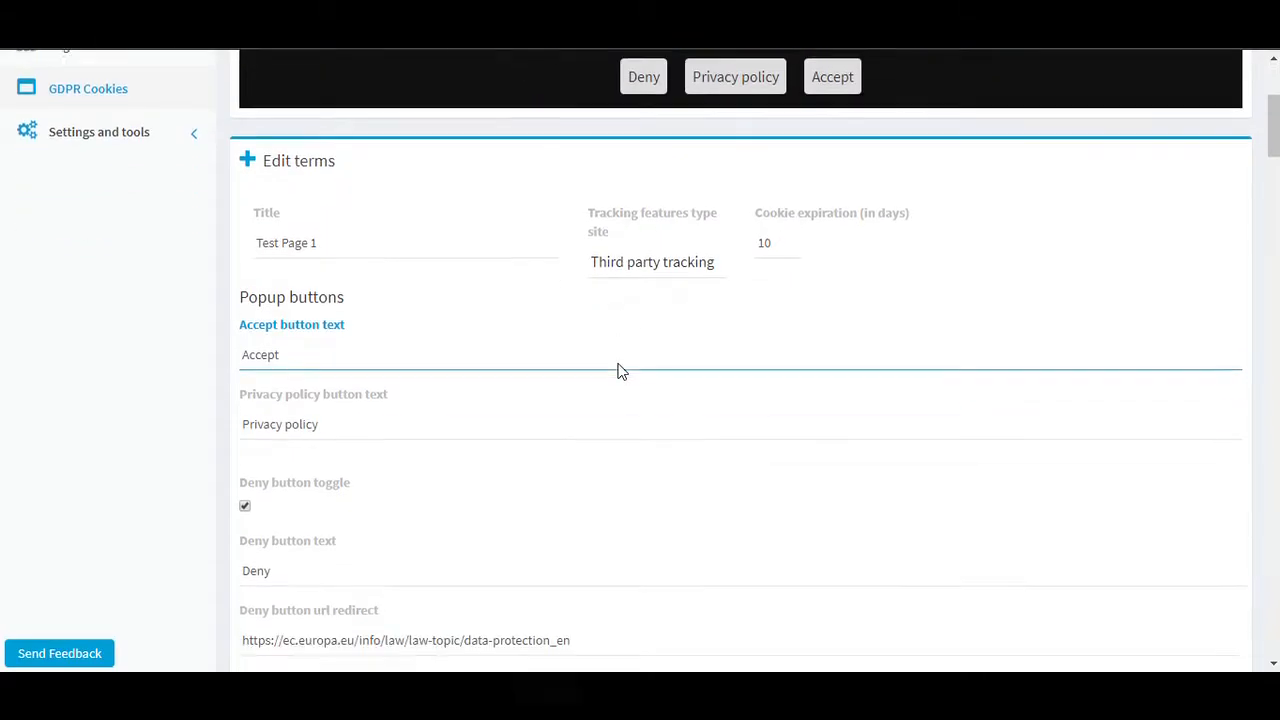
scroll(600, 365, "down", 15)
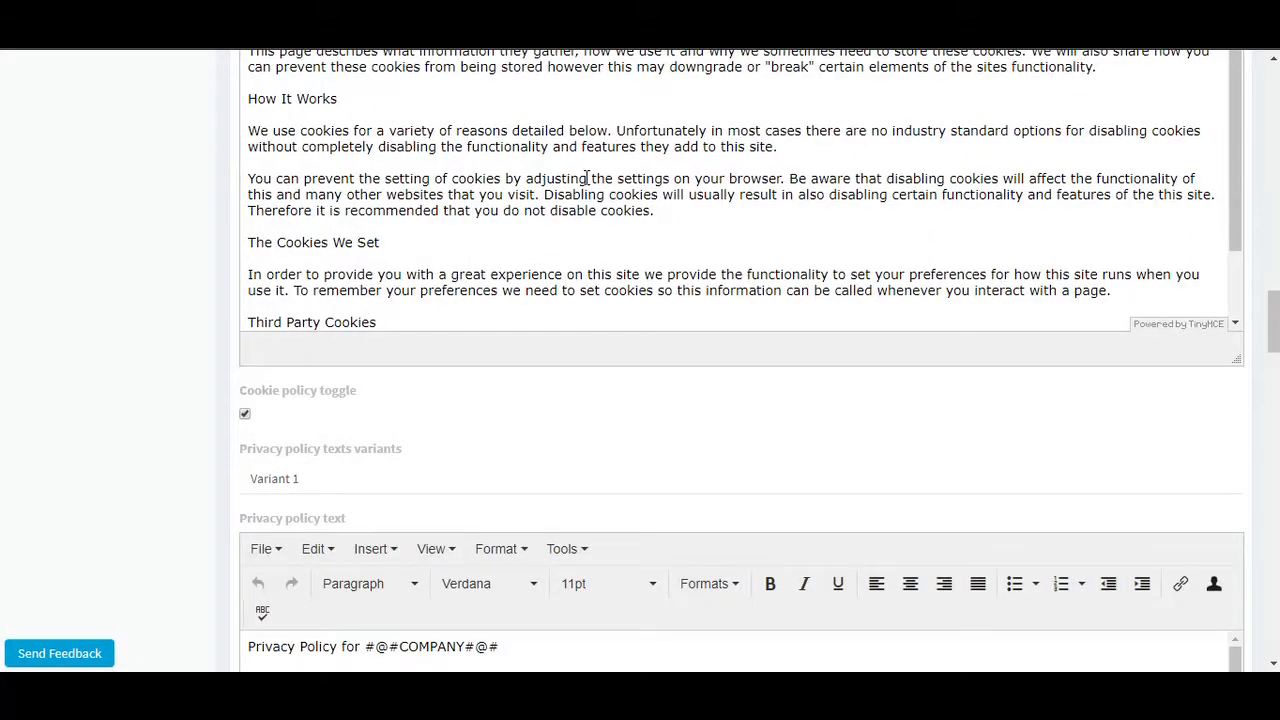
scroll(586, 178, "down", 3)
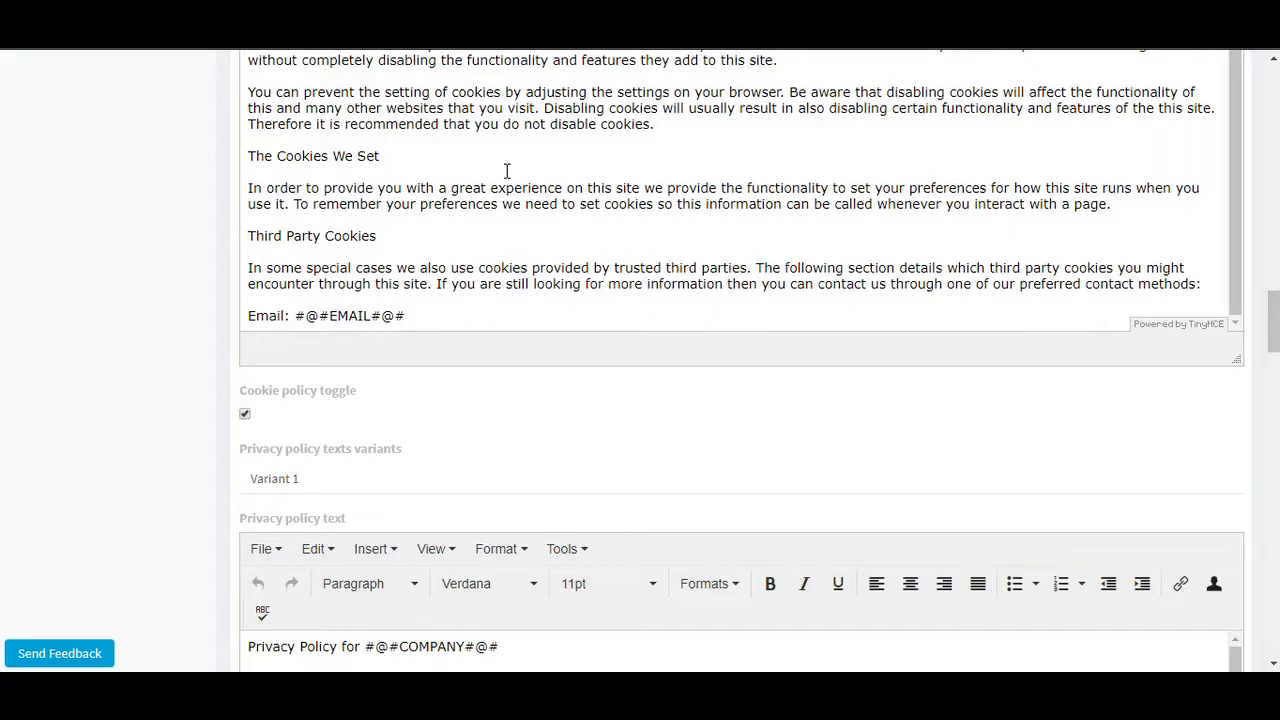
scroll(507, 170, "down", 4)
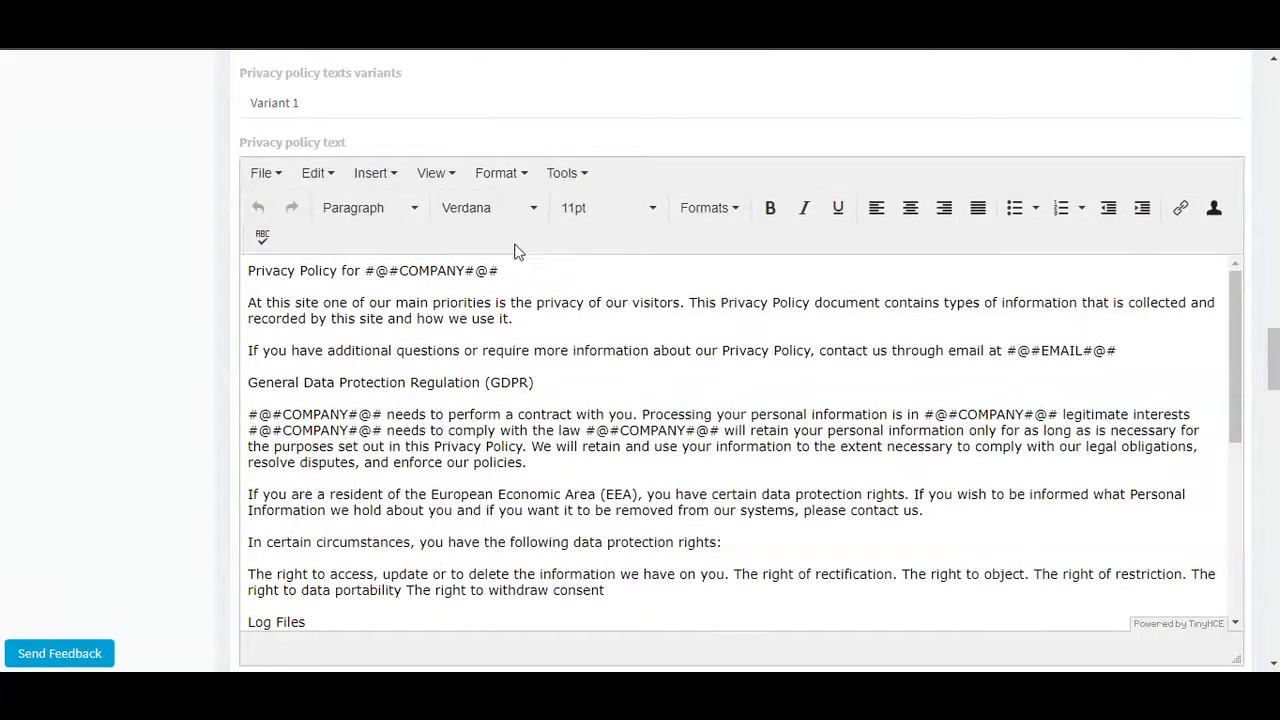
scroll(508, 177, "down", 2)
scroll(535, 262, "down", 10)
scroll(534, 266, "down", 10)
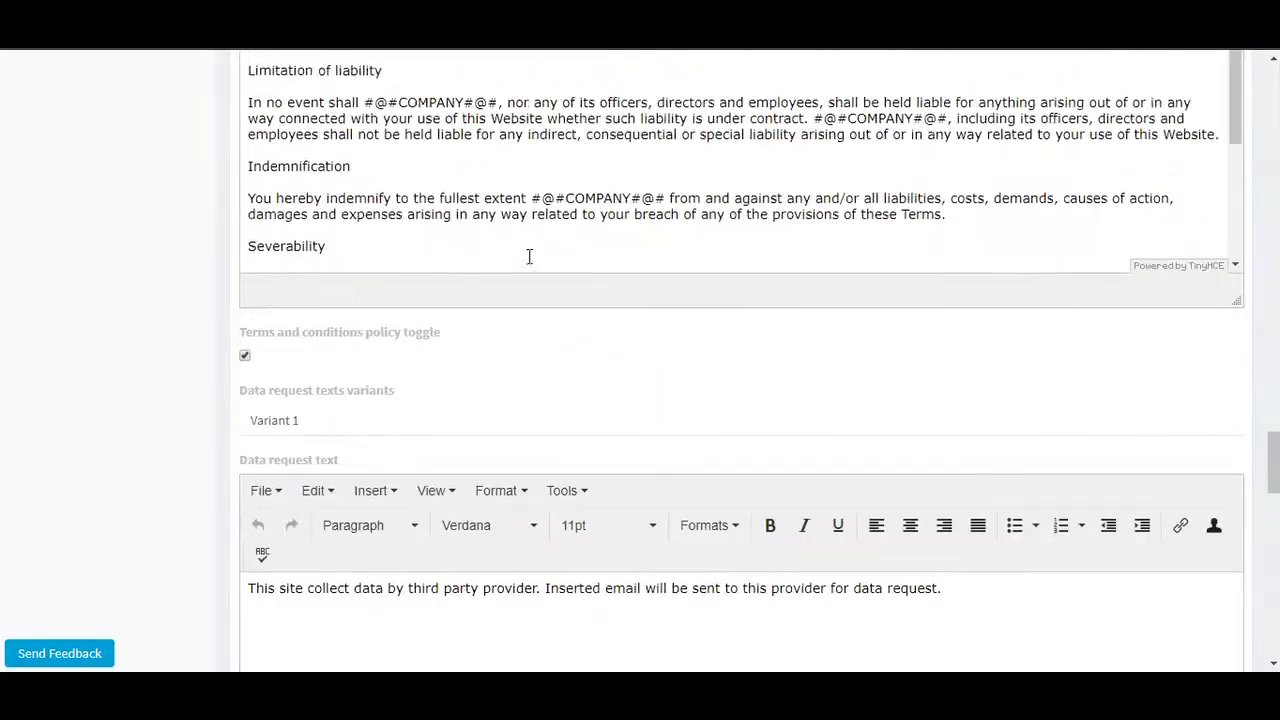
scroll(495, 390, "down", 8)
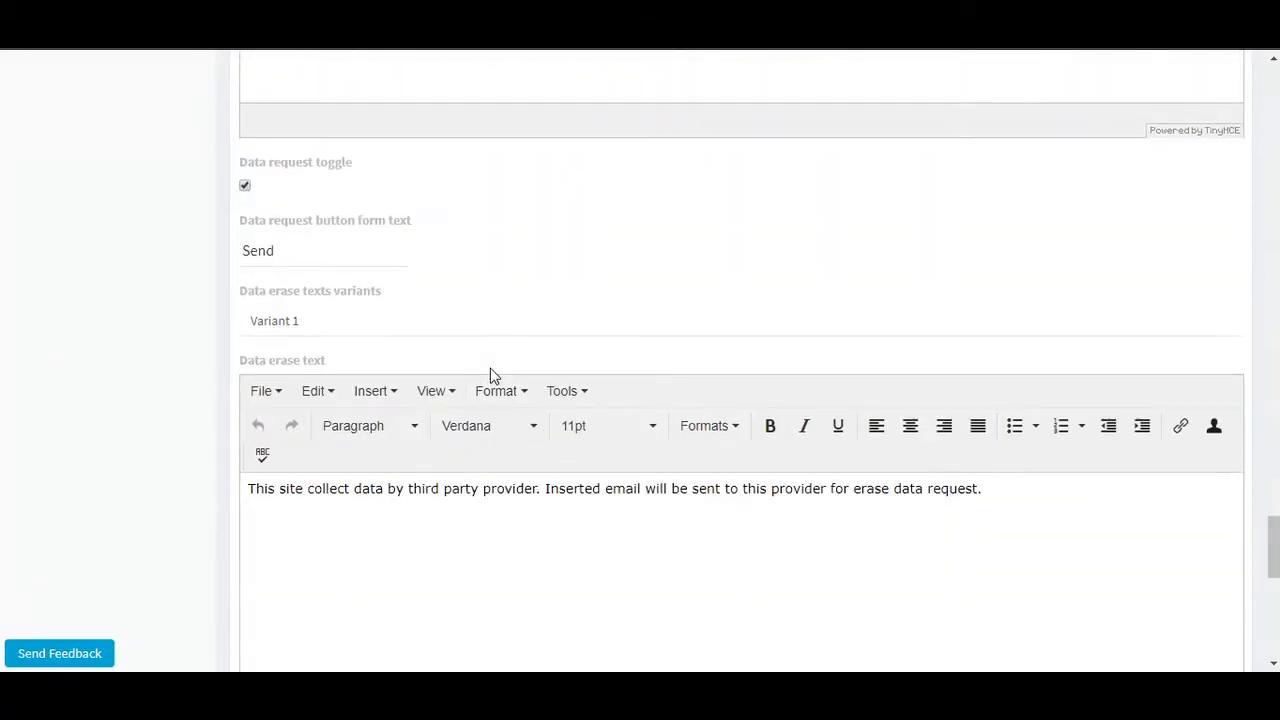
scroll(486, 366, "down", 3)
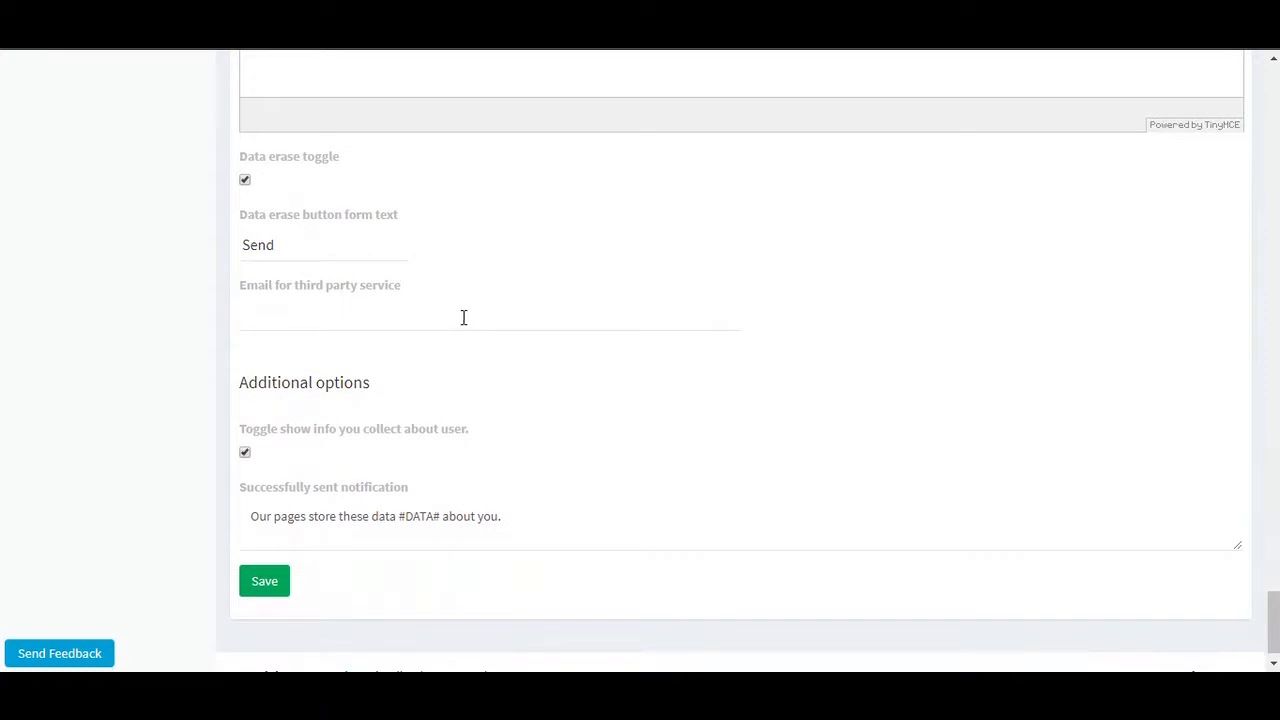
left_click(304, 317)
type("gsd")
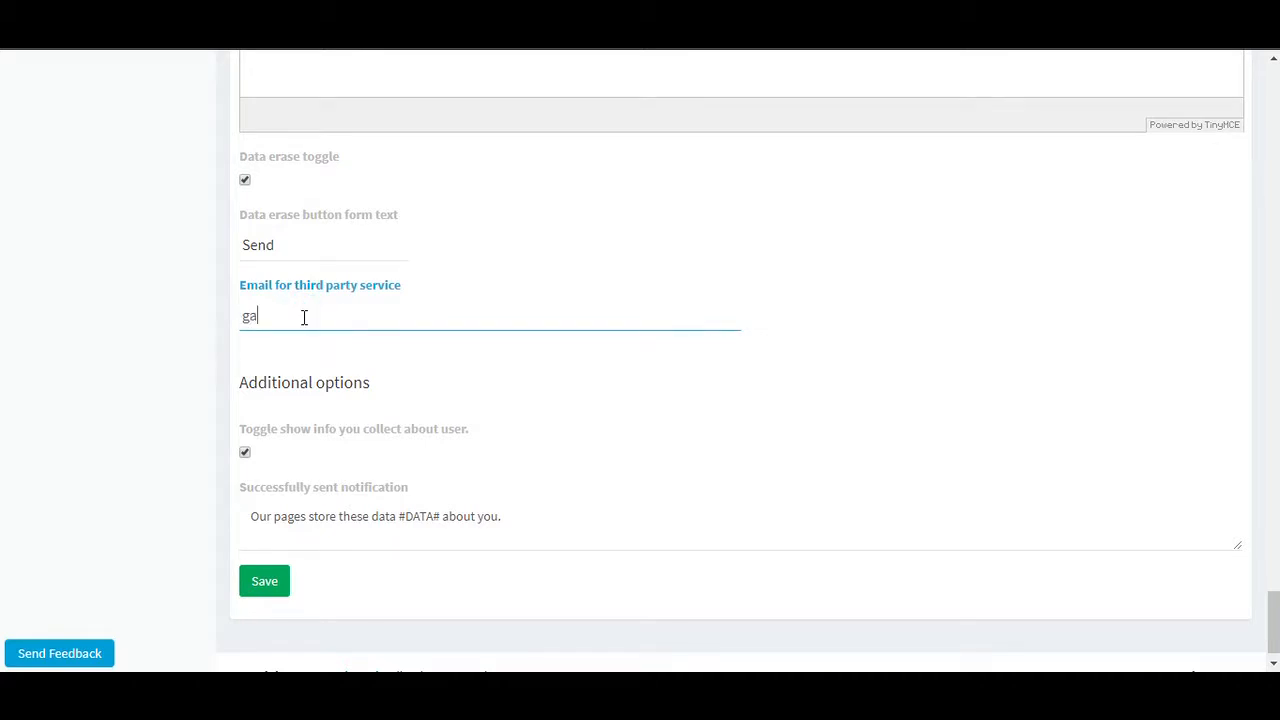
key("BackSpace")
key("BackSpace")
type("dpr@mycompany.com")
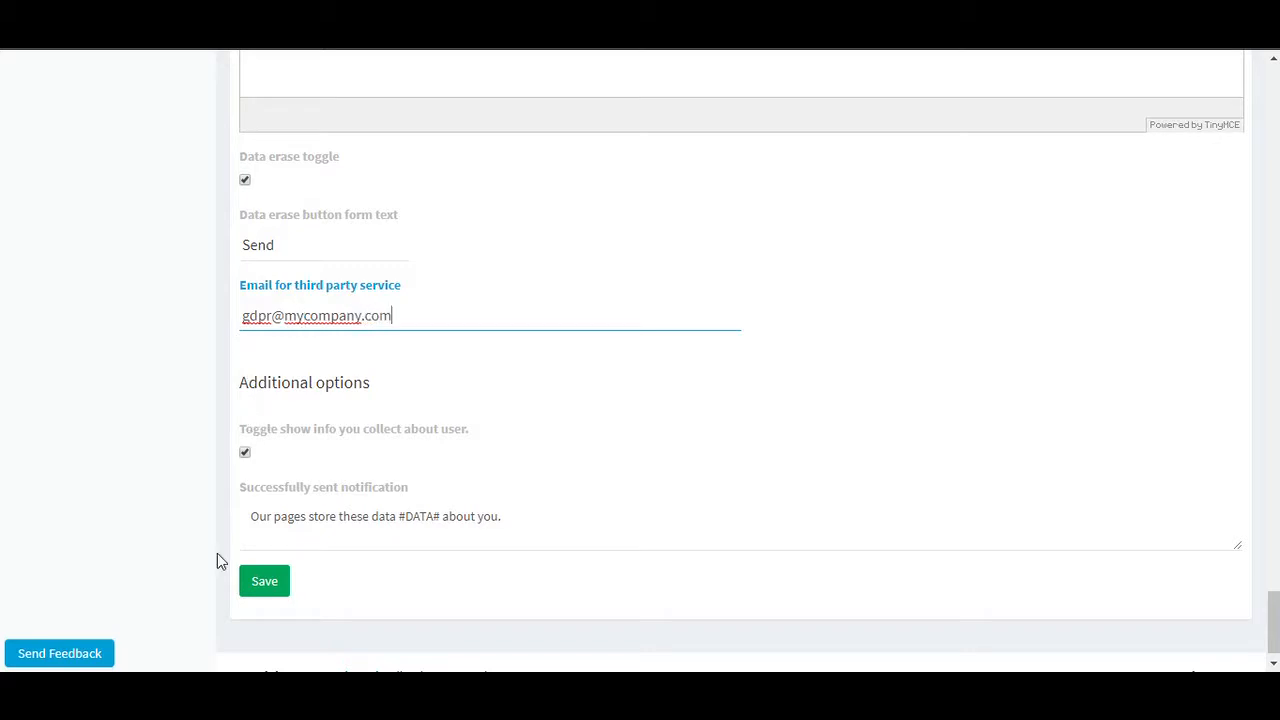
Step: Save the cookie bar settings and select the whole Test Page 1 embed code
left_click(261, 586)
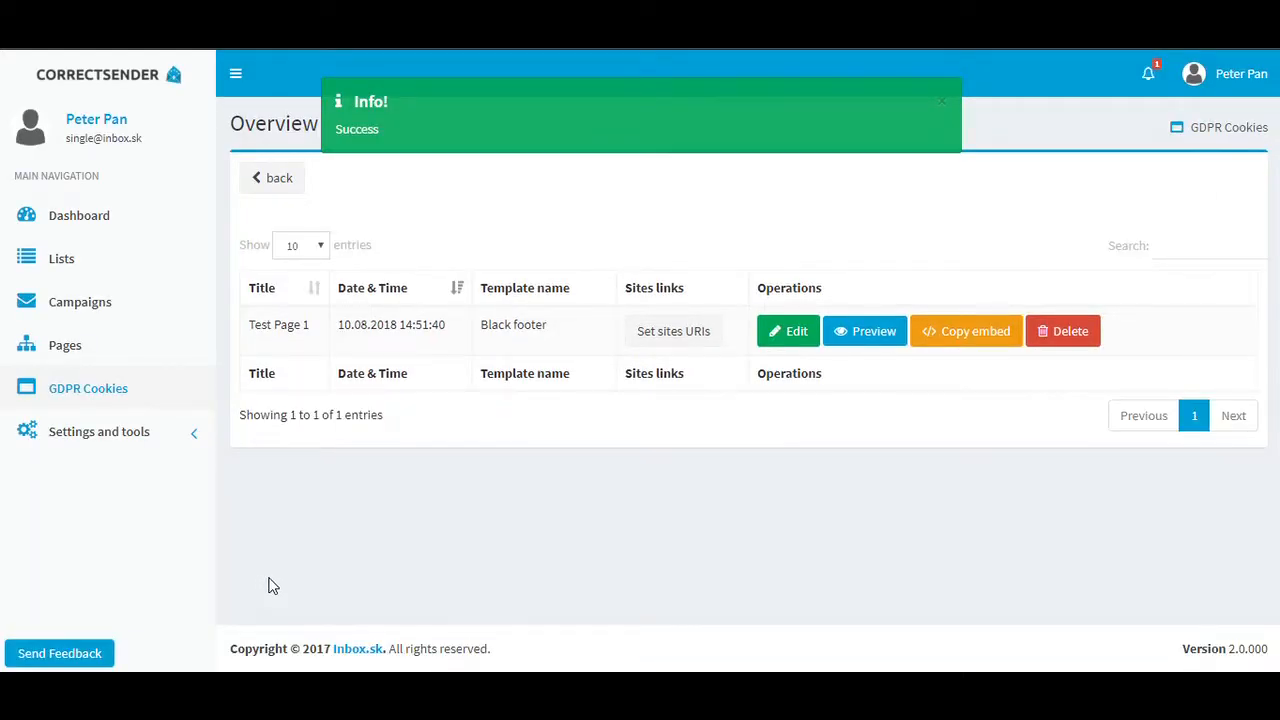
left_click(954, 331)
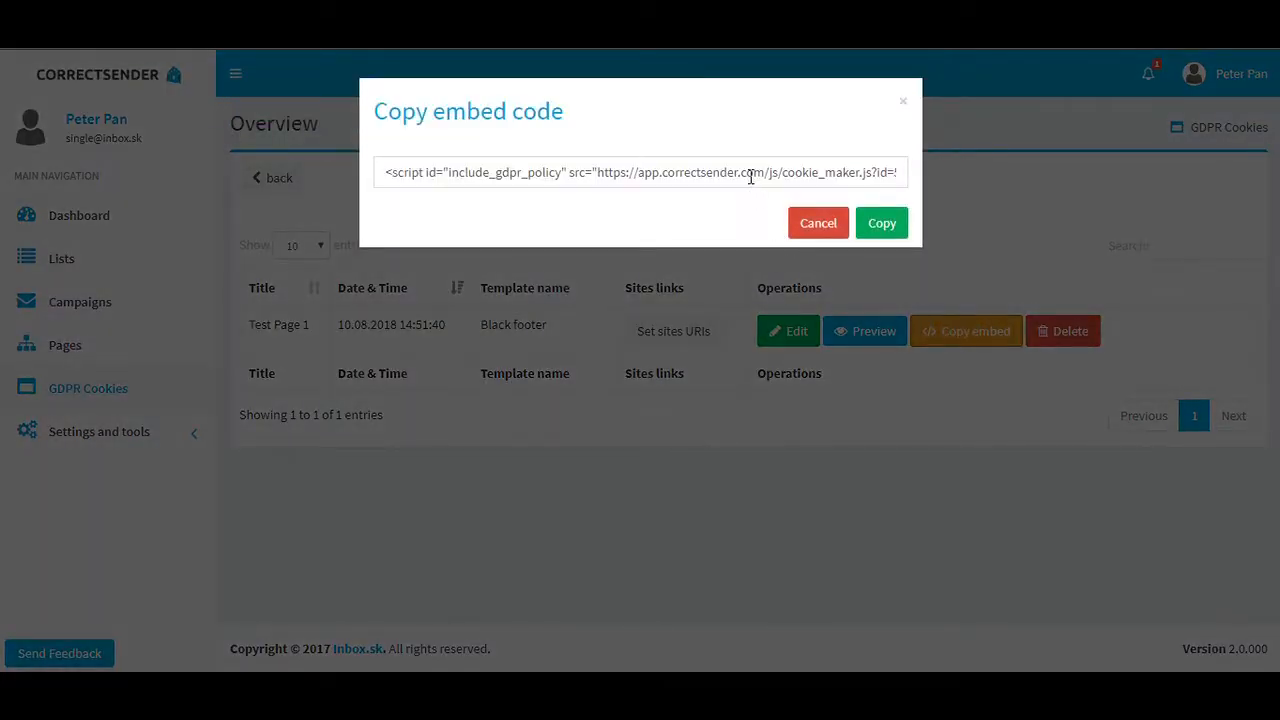
left_click(750, 175)
key("ctrl+a")
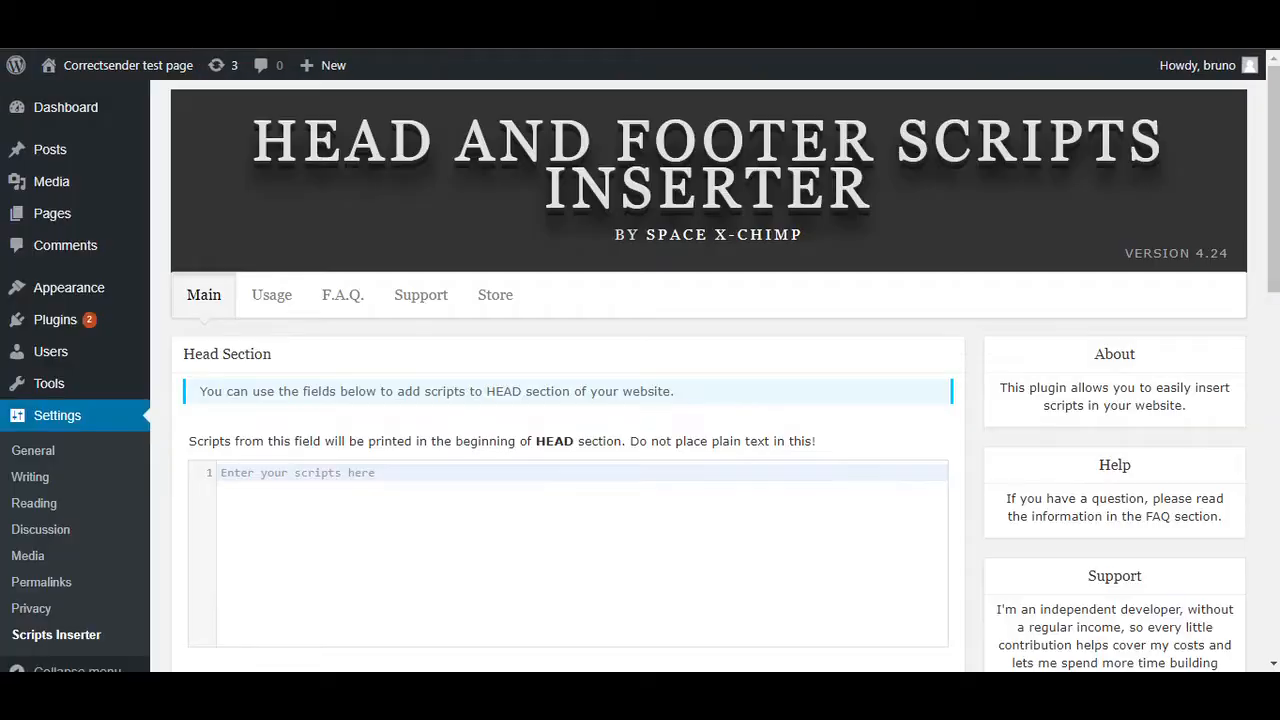
Step: Paste the cookie script into Scripts Inserter's first Footer field and save the changes
scroll(412, 400, "down", 5)
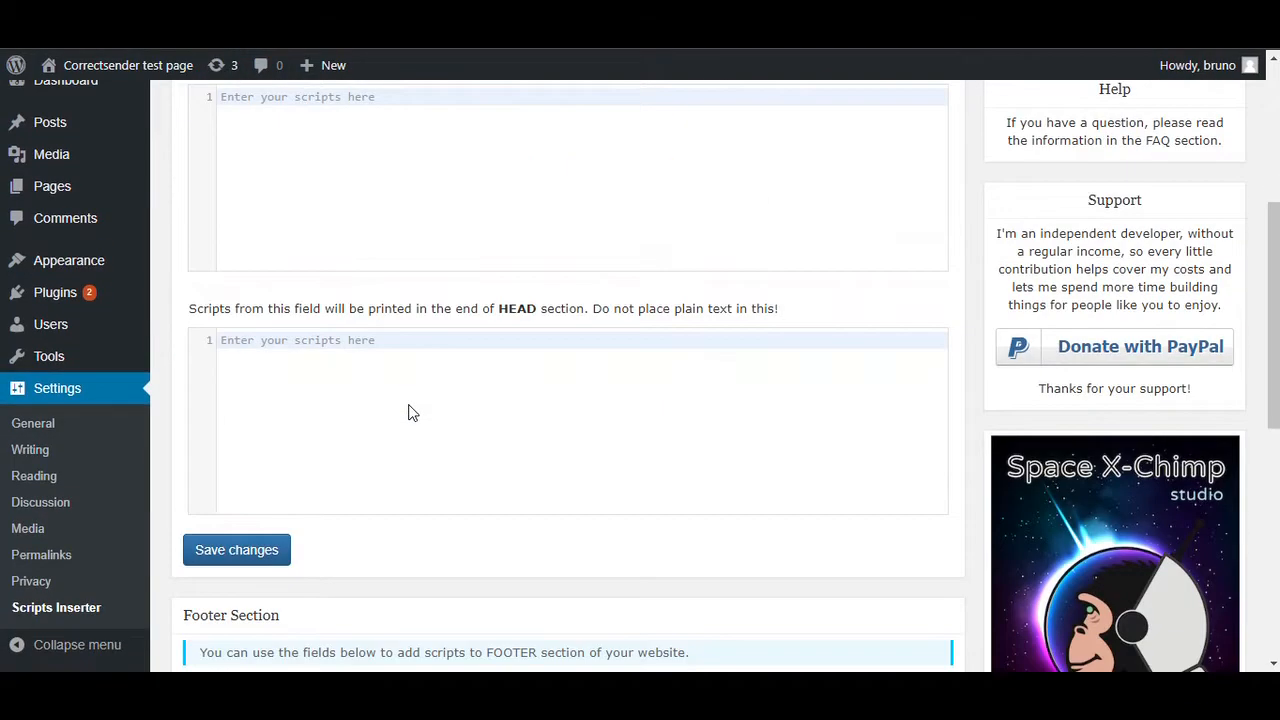
scroll(411, 405, "down", 4)
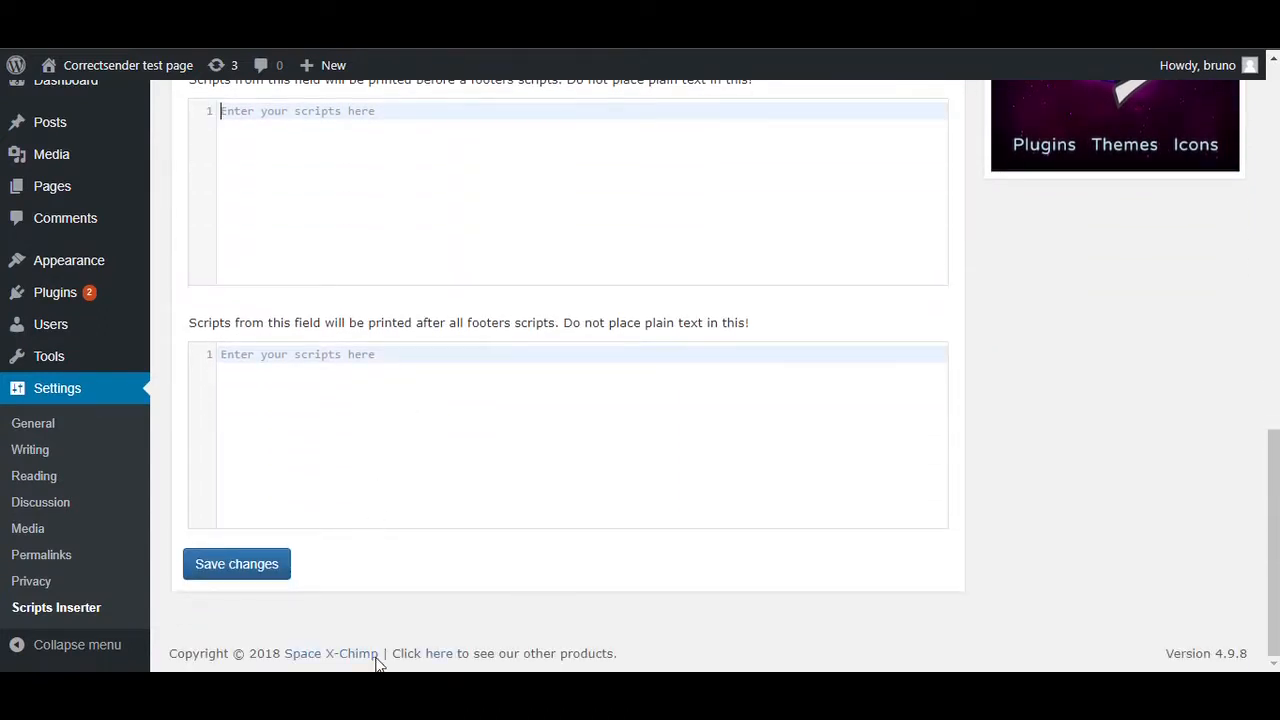
mouse_move(300, 690)
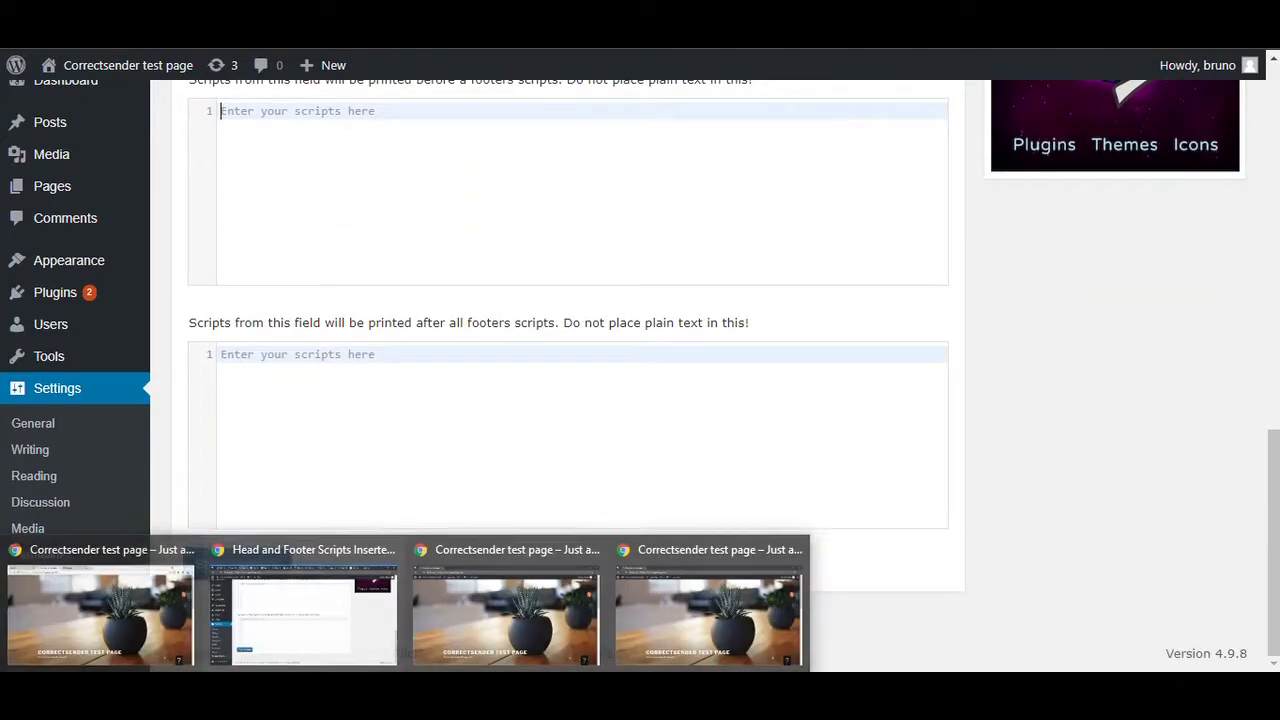
scroll(374, 323, "up", 2)
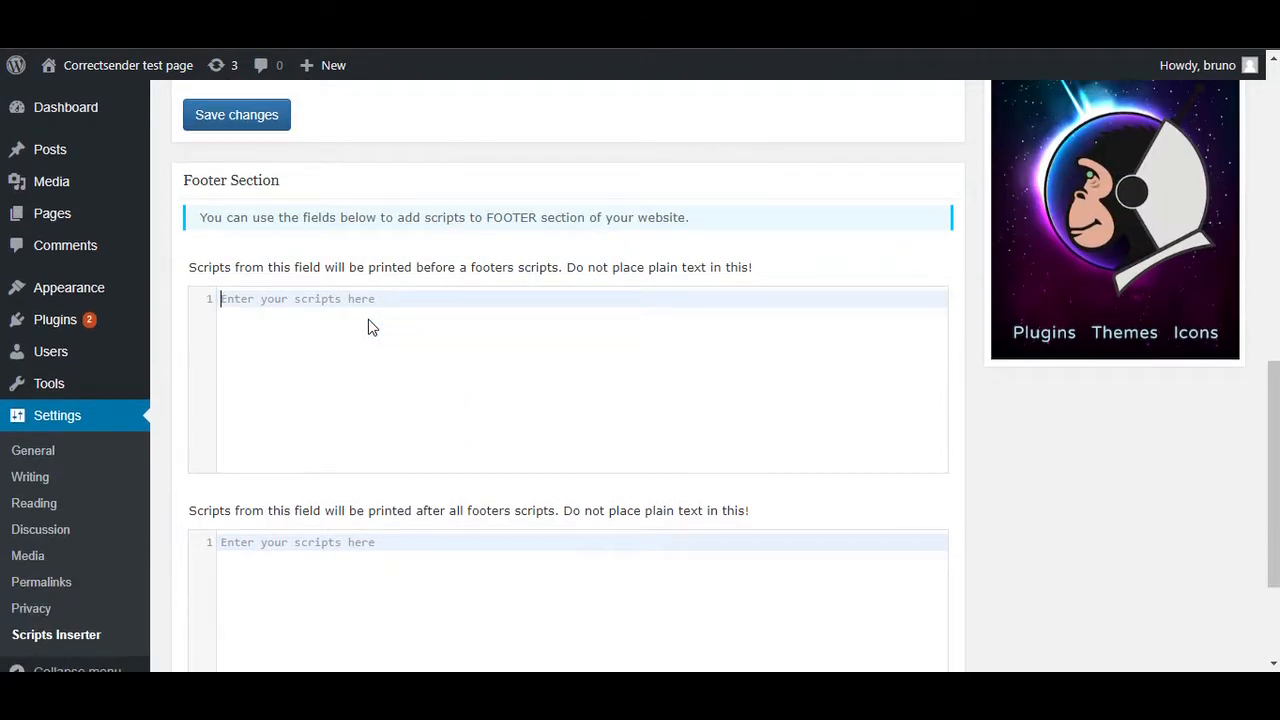
key("ctrl+v")
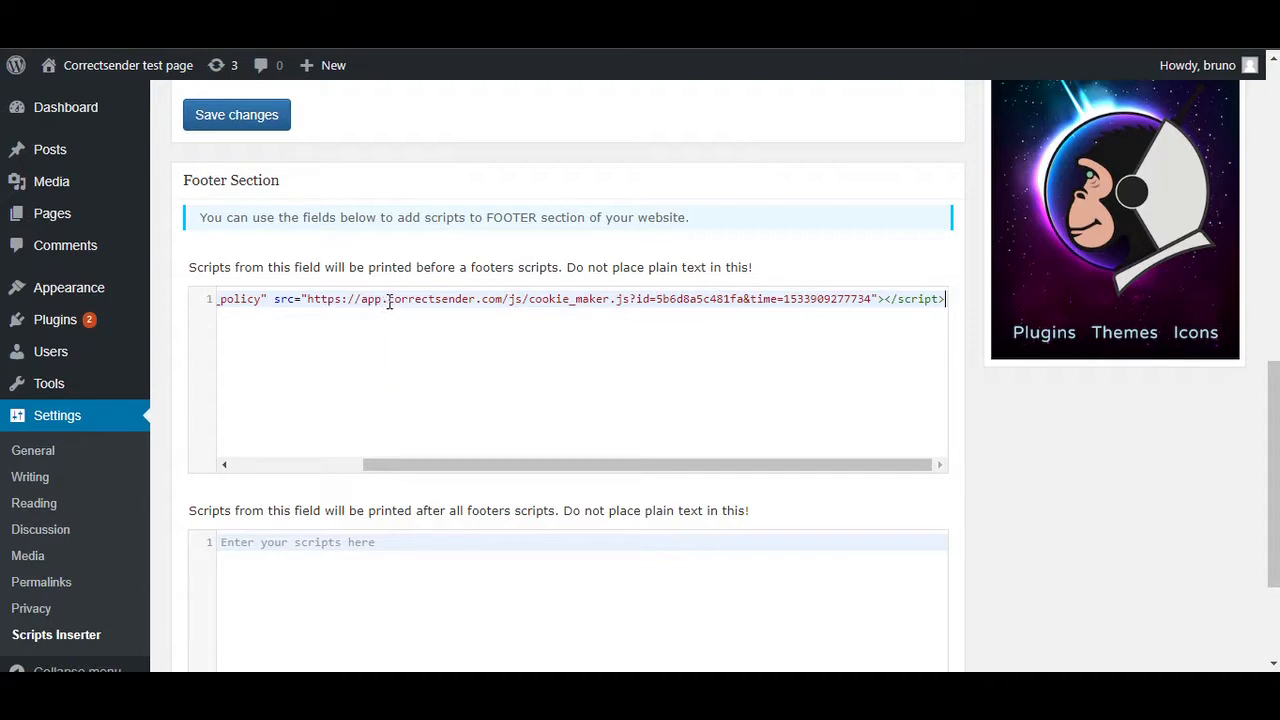
scroll(391, 329, "down", 3)
left_click(226, 576)
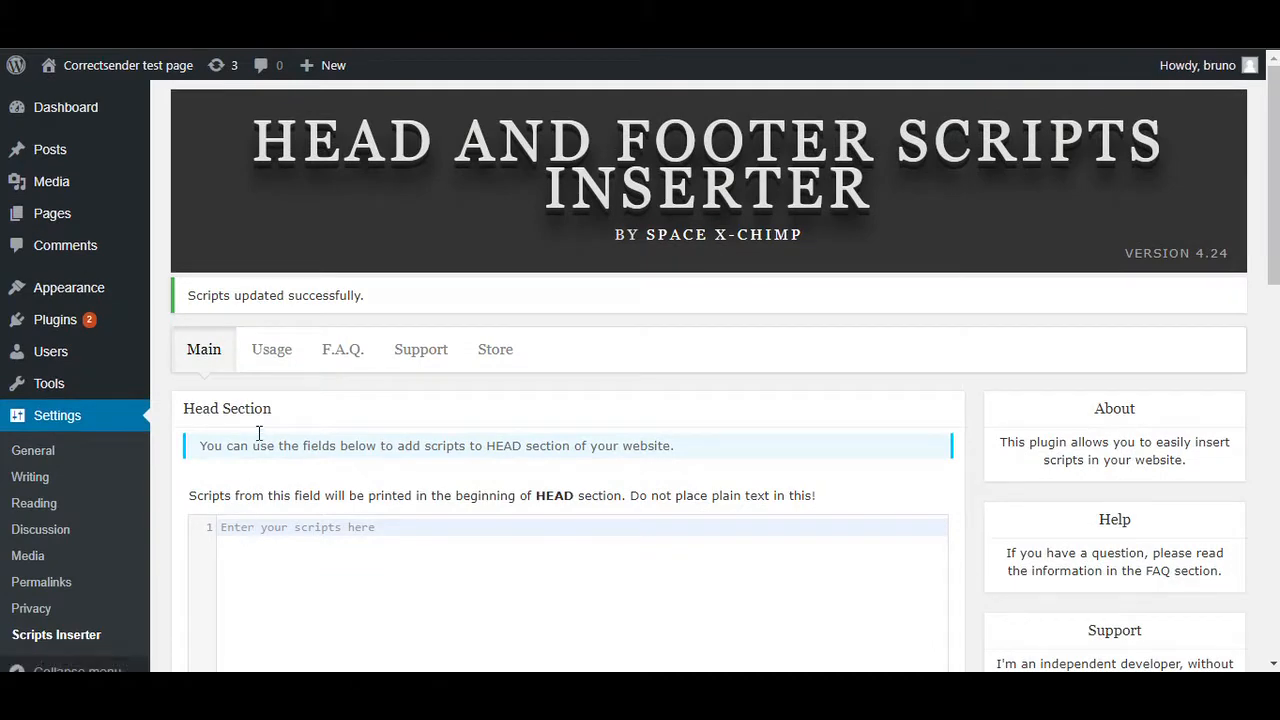
key("ctrl+Tab")
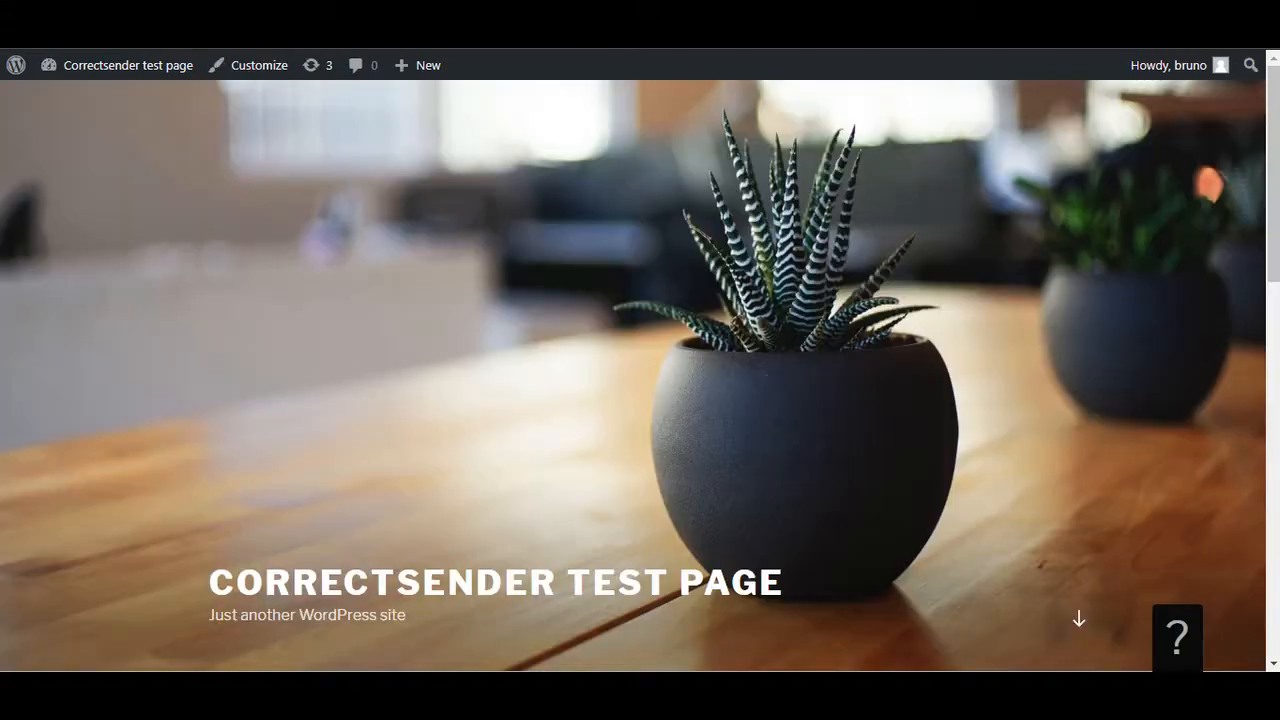
Step: Reload the site, view the cookie bar's Privacy policy, then open the Data Request form
key("F5")
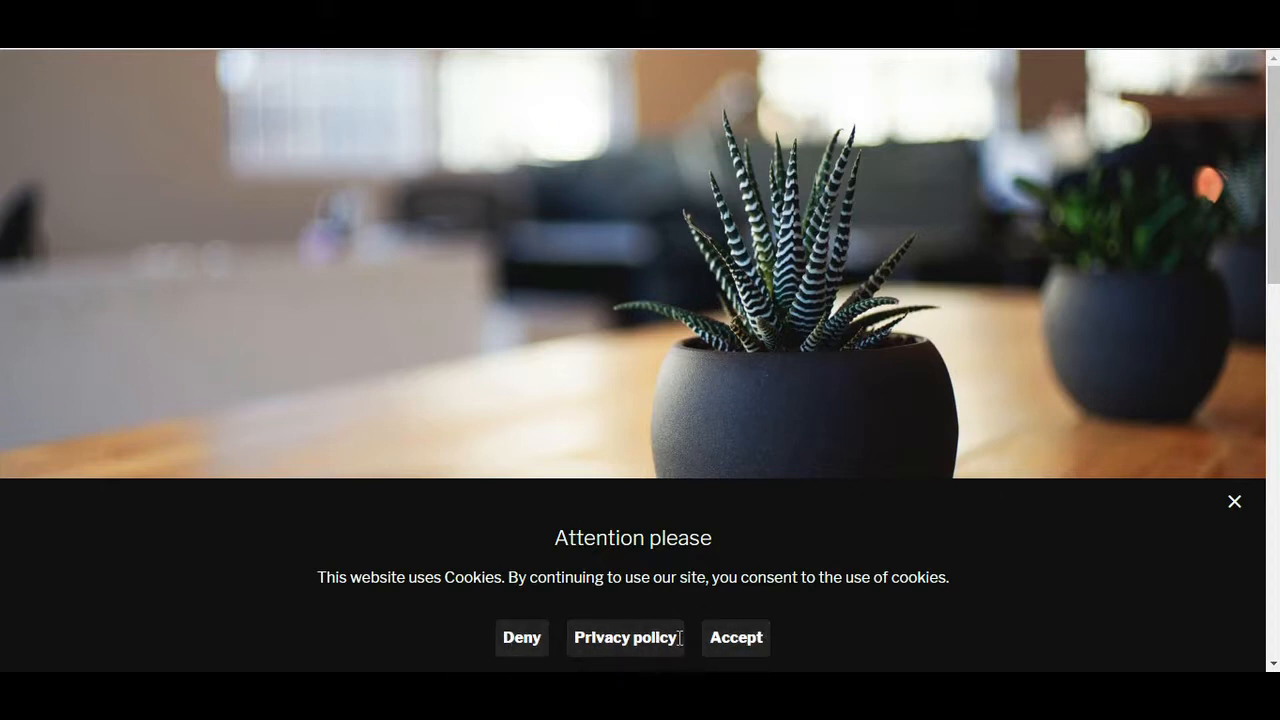
left_click(628, 640)
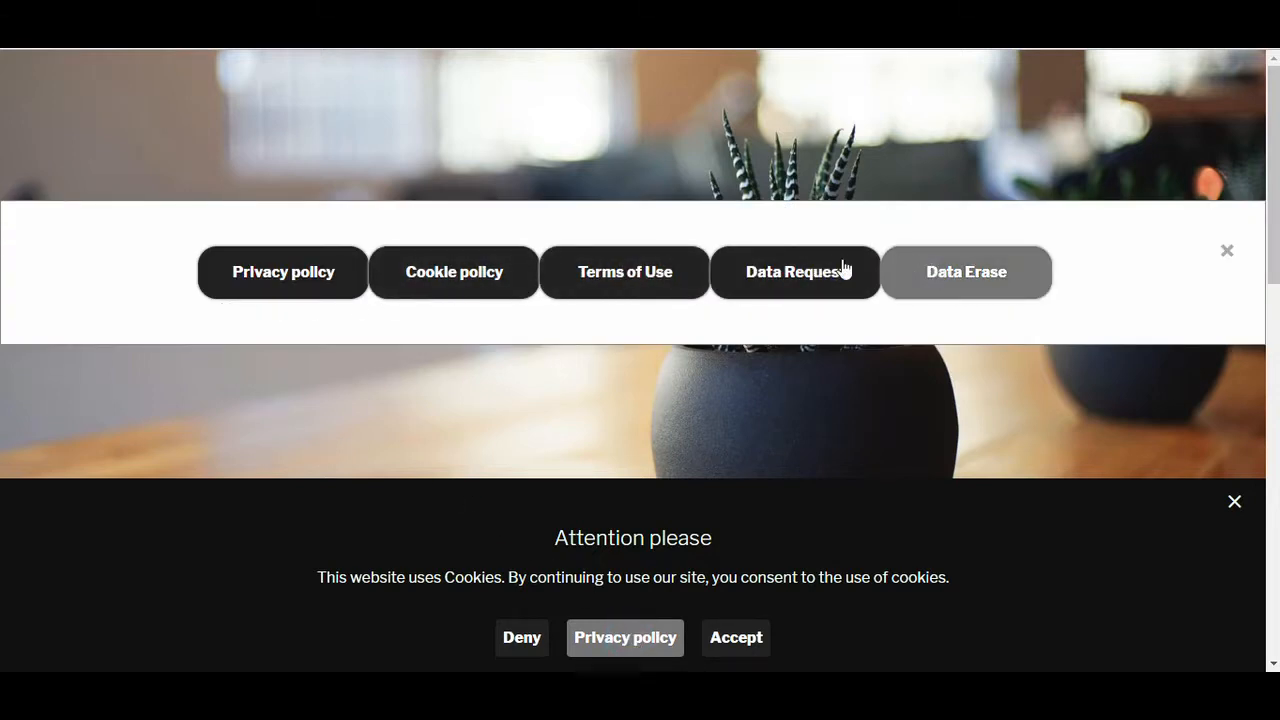
left_click(276, 276)
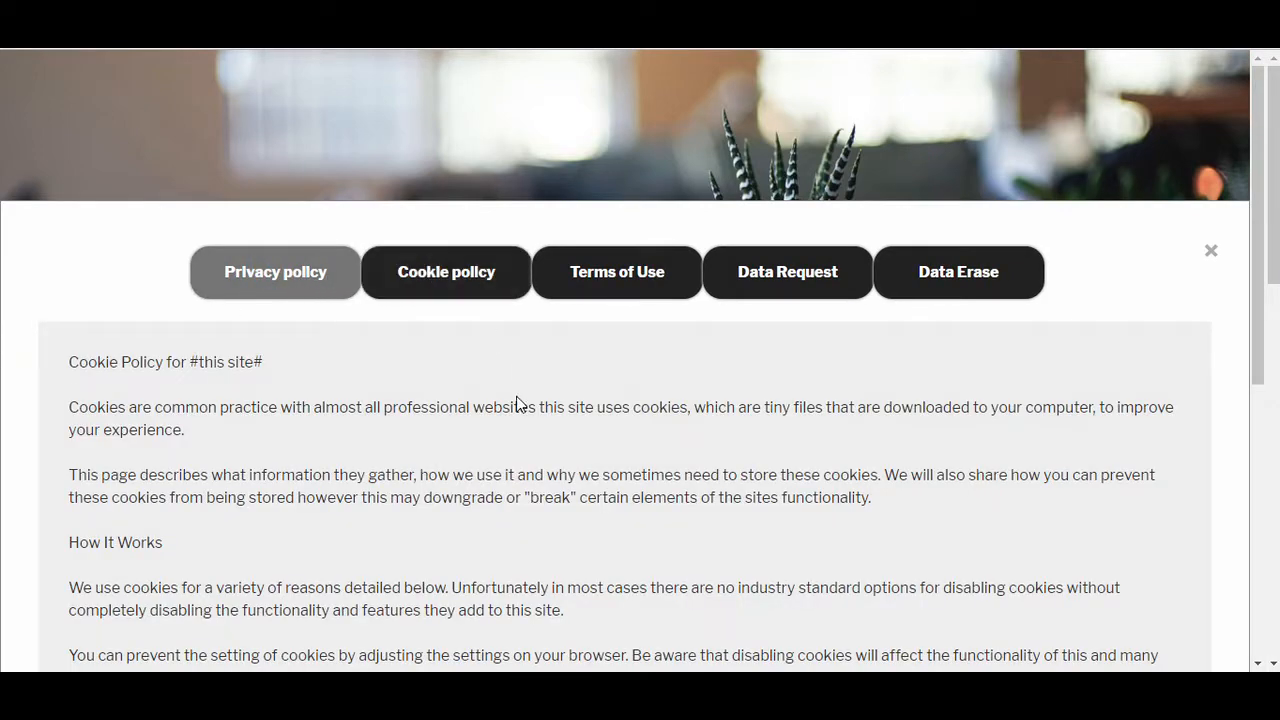
scroll(515, 406, "down", 4)
scroll(510, 407, "down", 2)
scroll(507, 395, "up", 6)
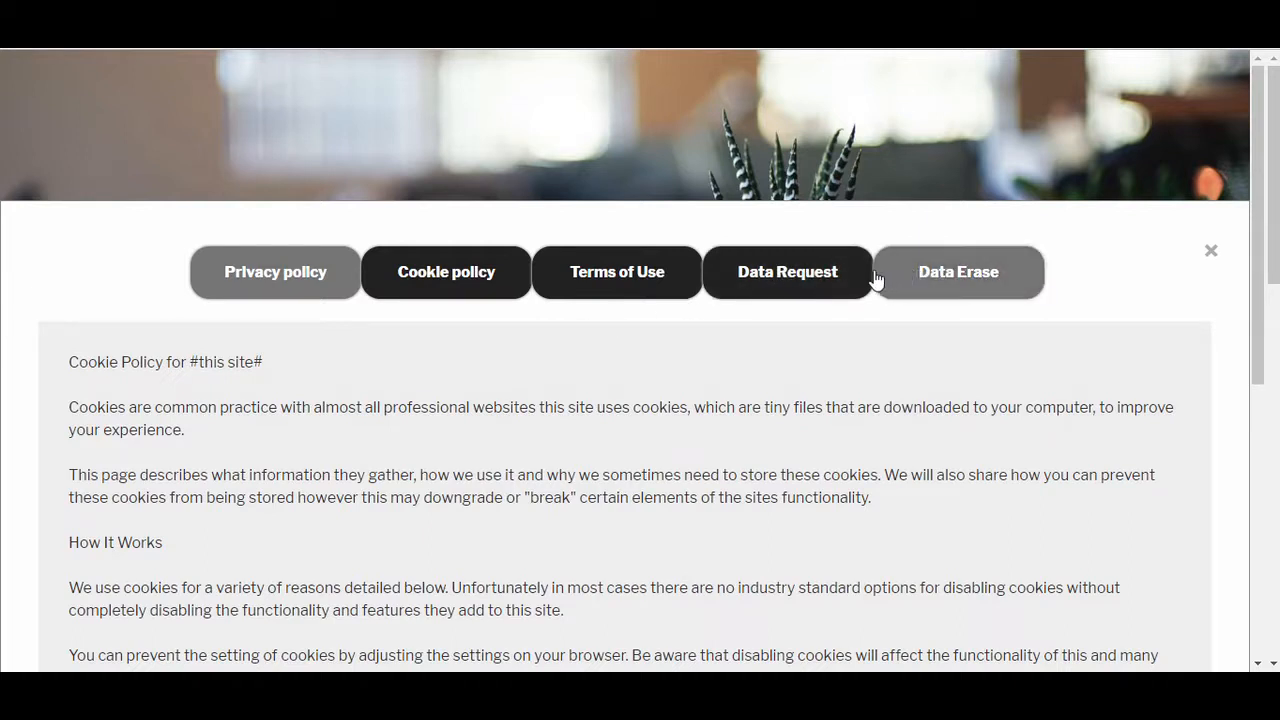
left_click(808, 280)
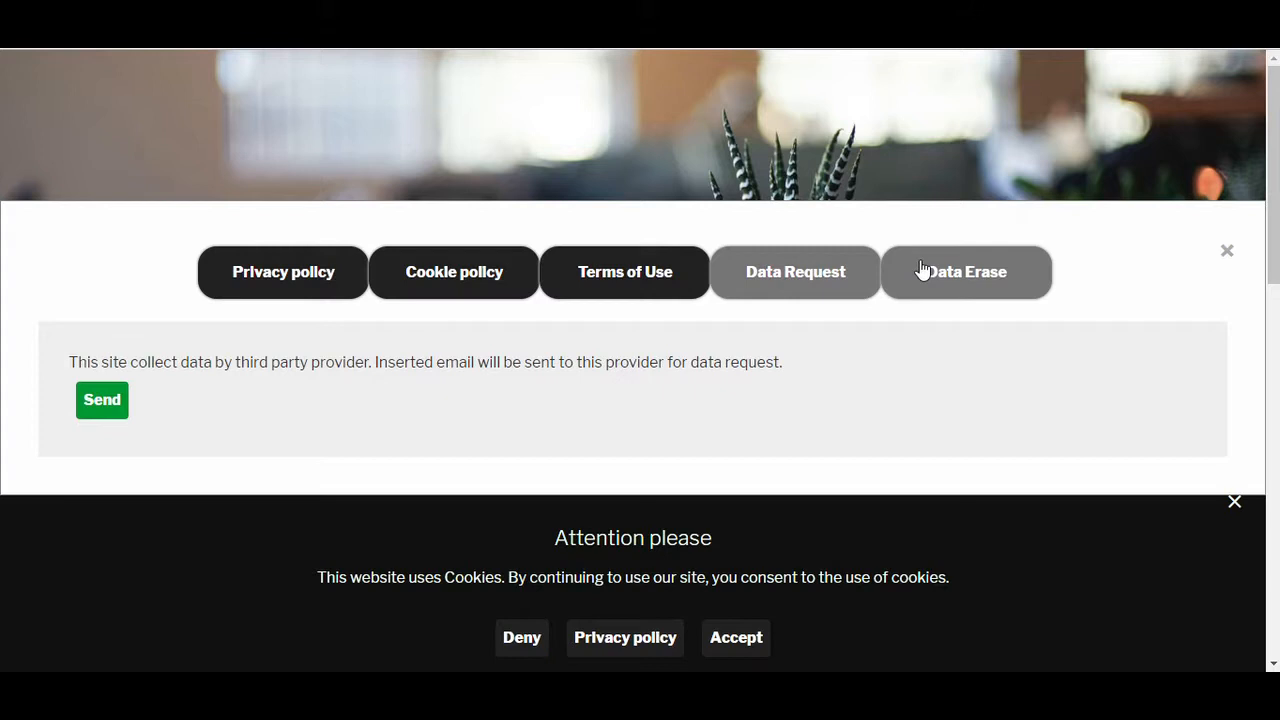
left_click(99, 401)
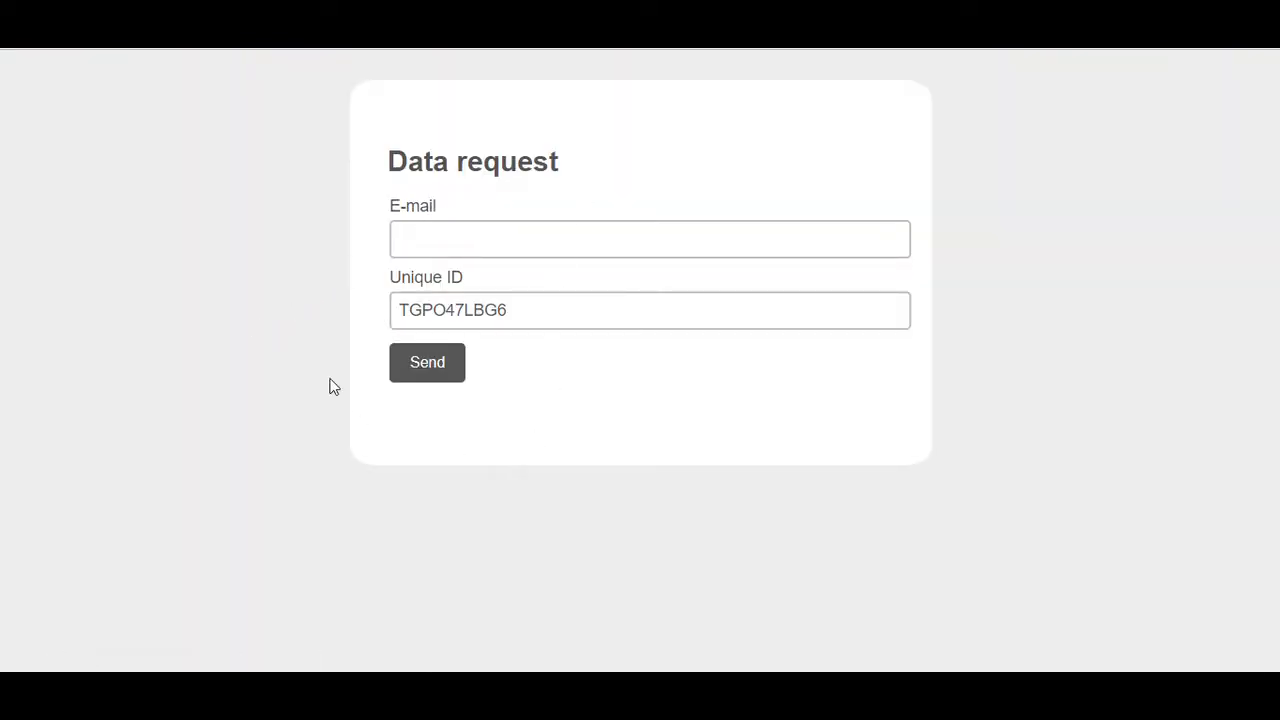
Step: Send the data request with the requester's e-mail address entered in the E-mail field
left_click(424, 238)
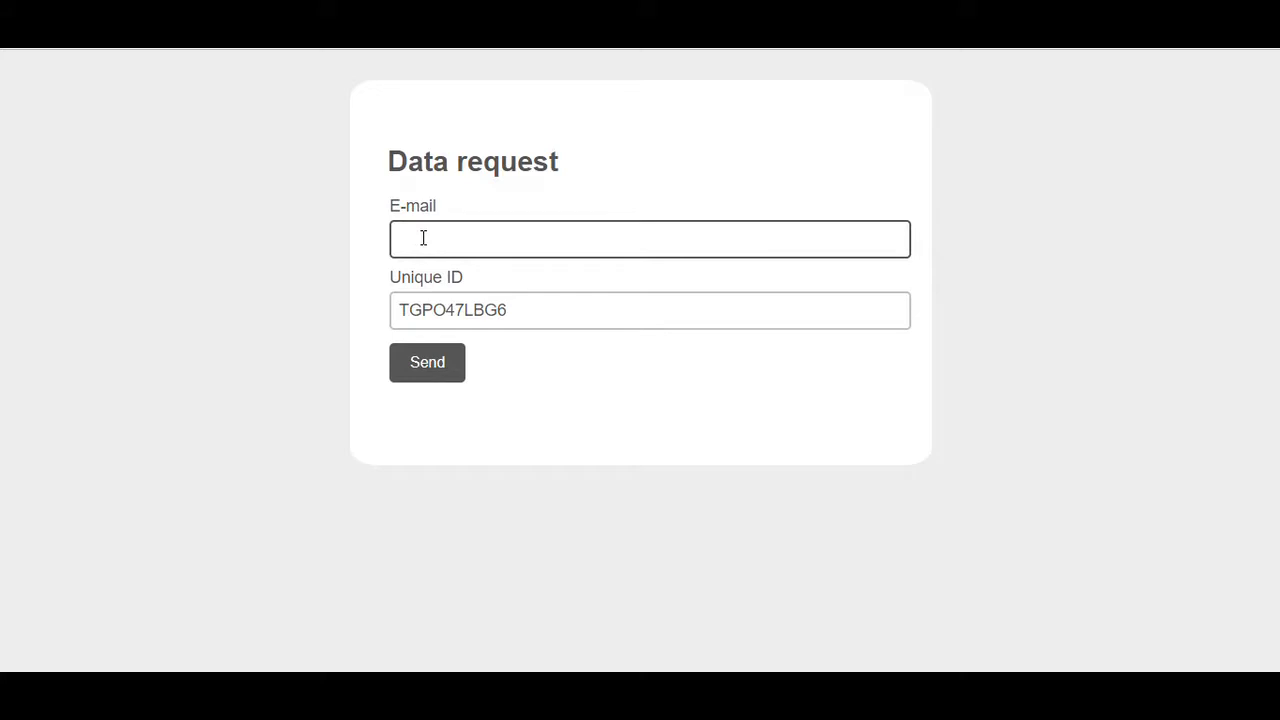
type("user@maysite.com")
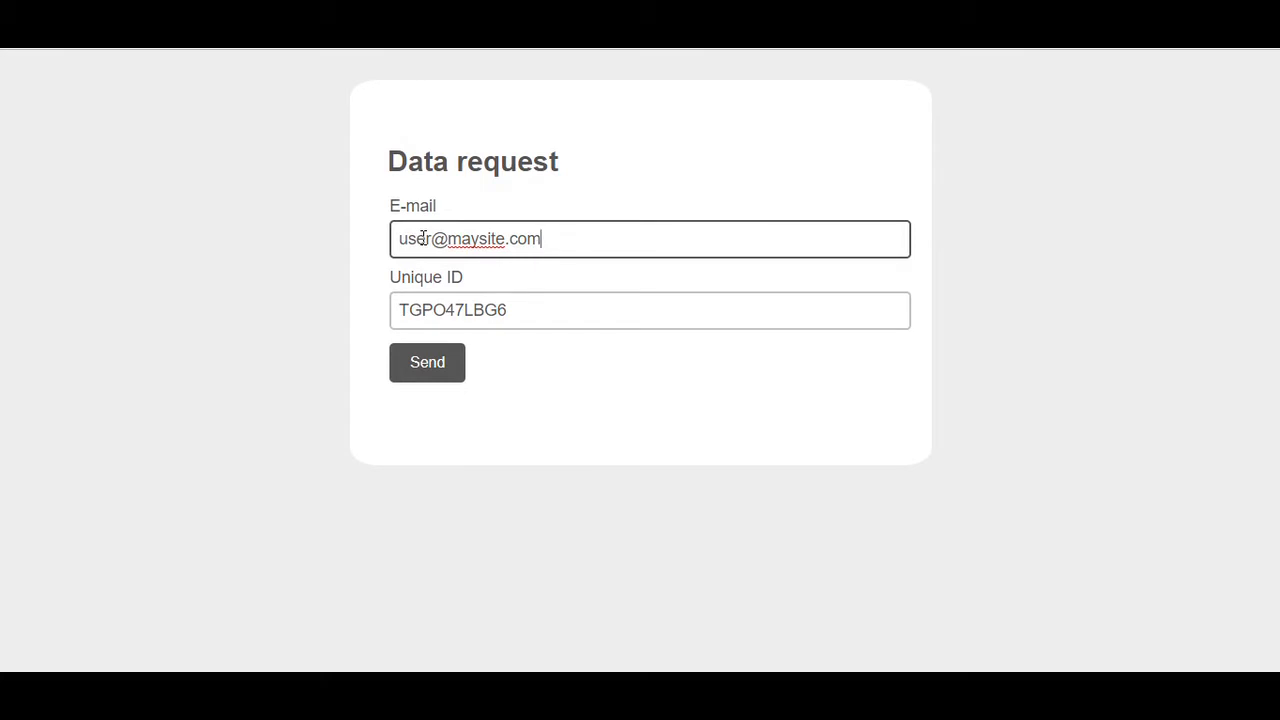
left_click(406, 372)
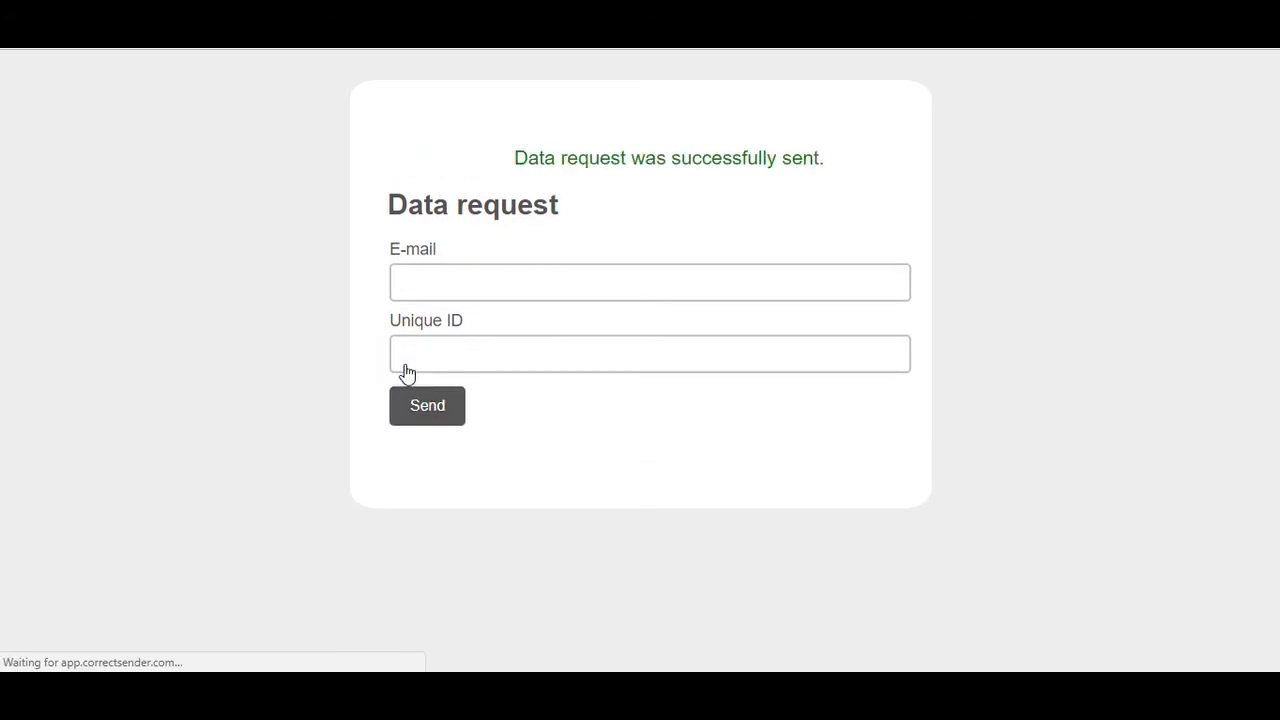